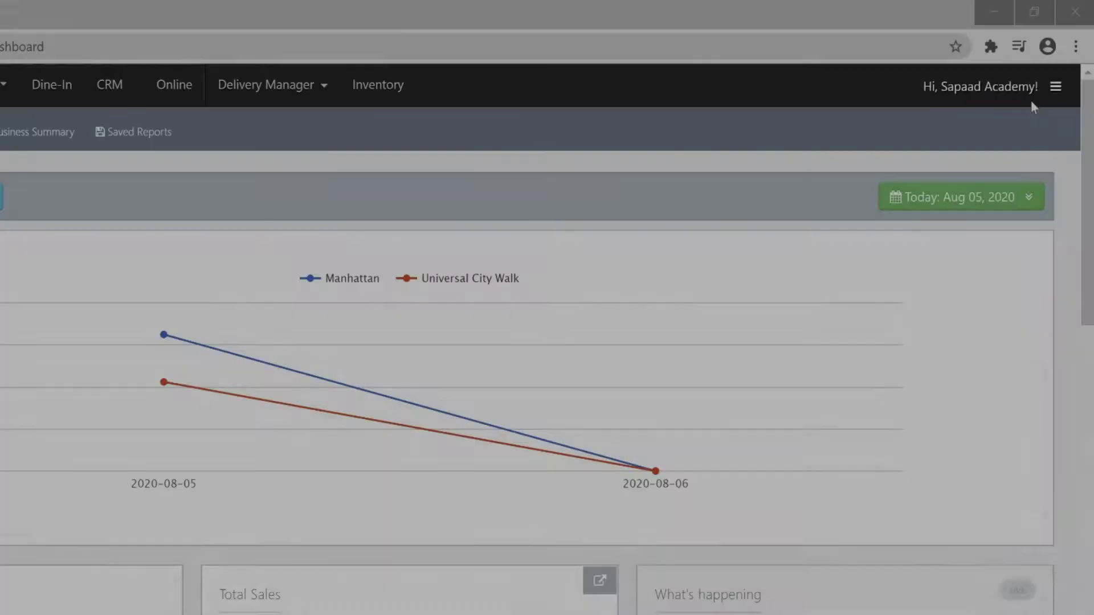
Start a new Finished Goods entry for the Chocolate Chip Cookie menu item
click(1055, 87)
click(915, 133)
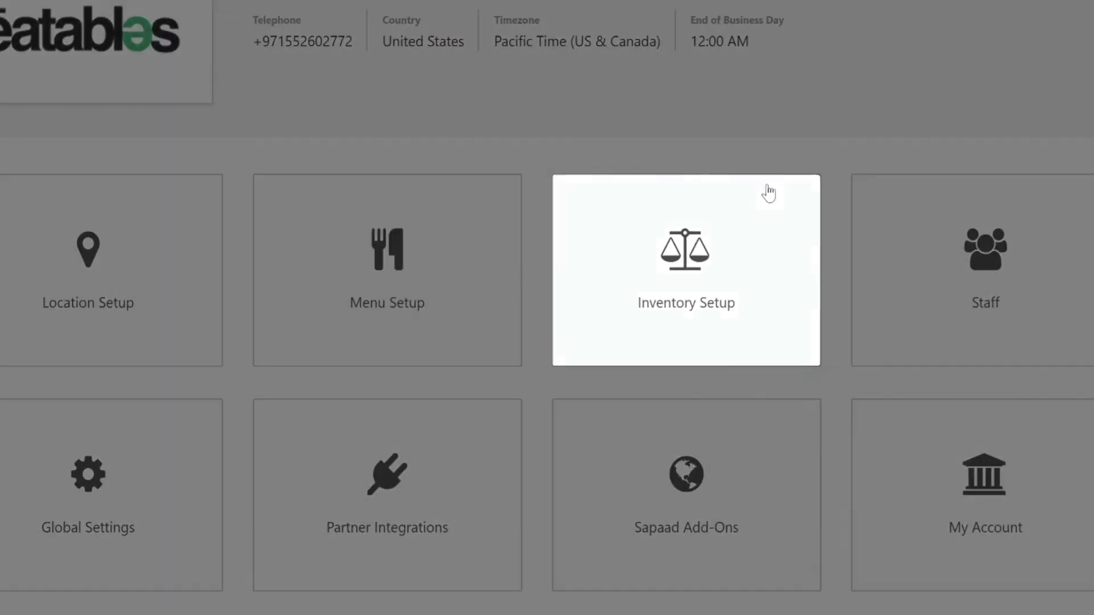
click(648, 336)
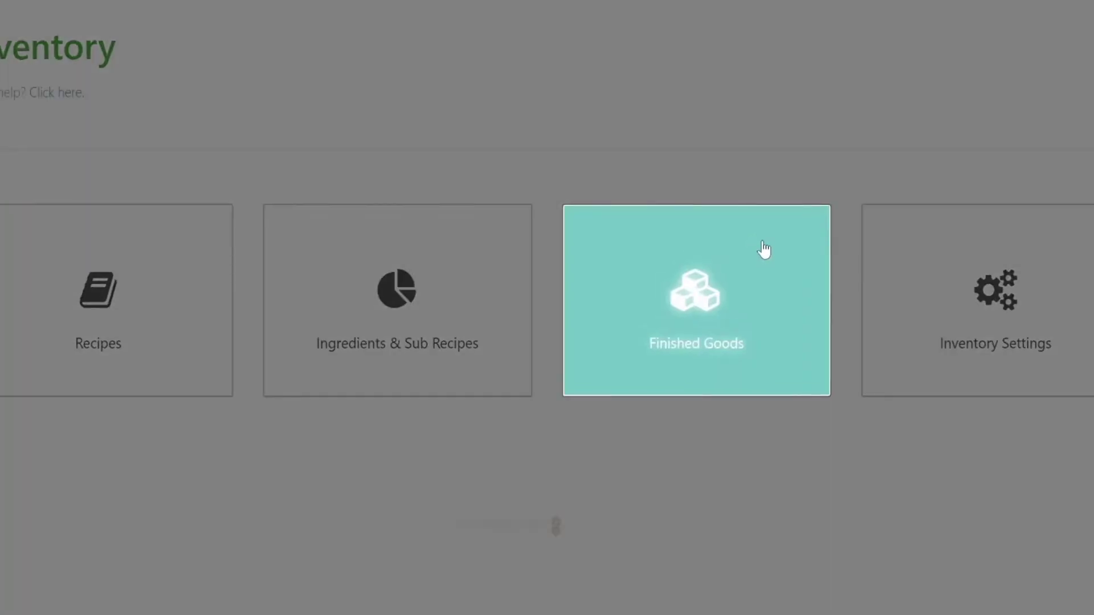
click(765, 249)
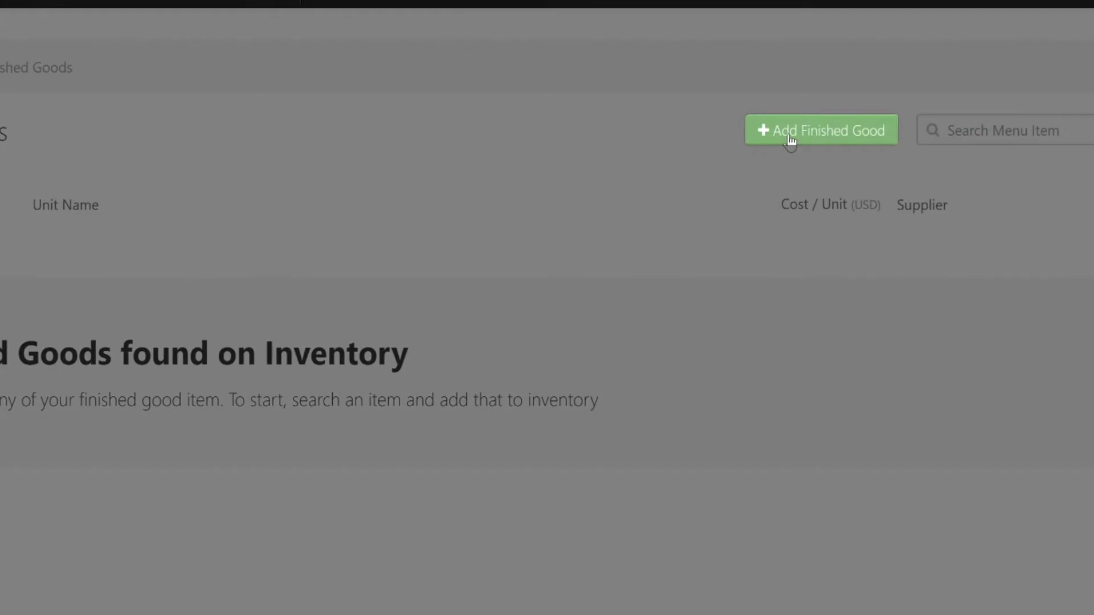
click(790, 136)
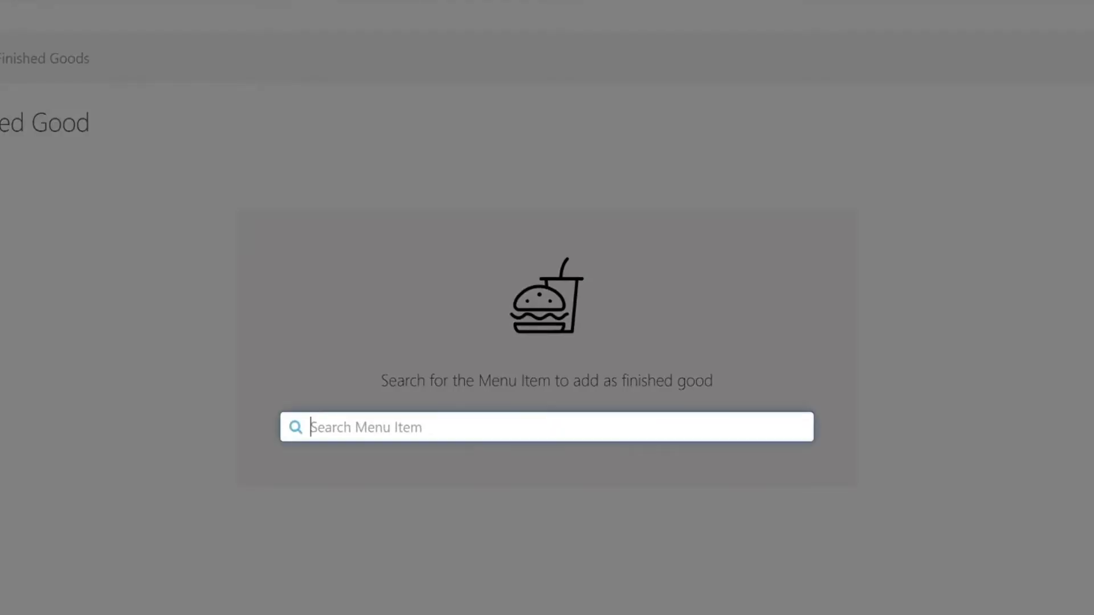
text(Chocolate )
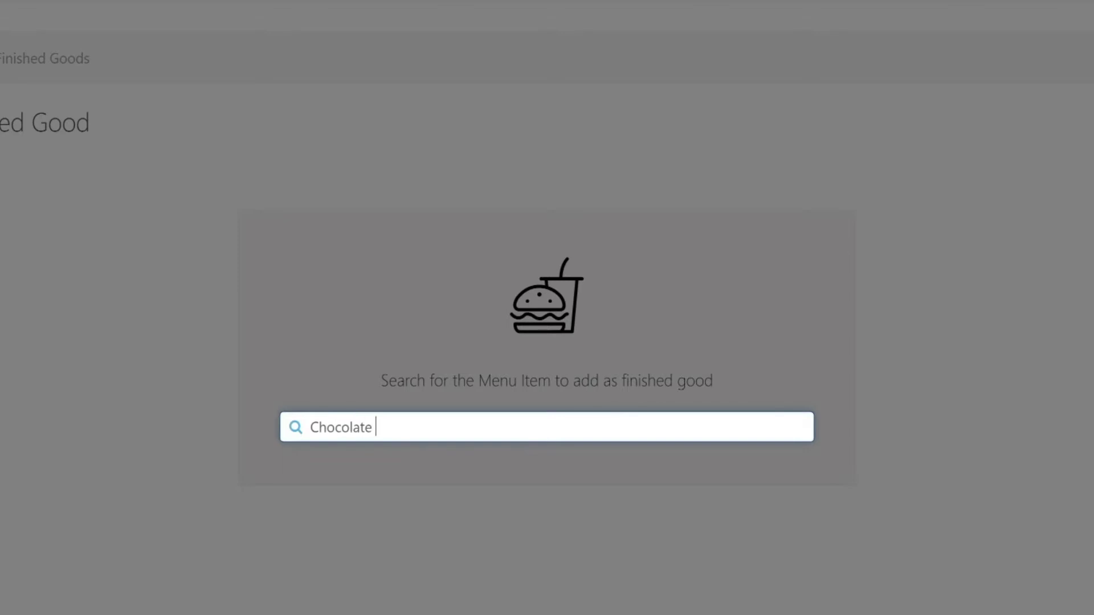
text(Chip Cookie)
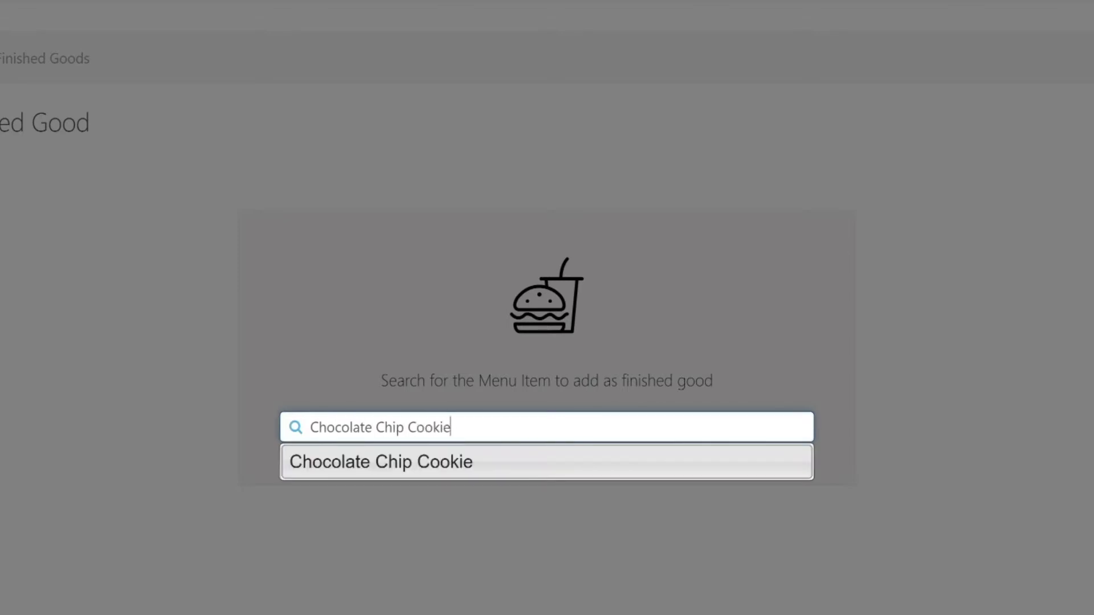
key(Return)
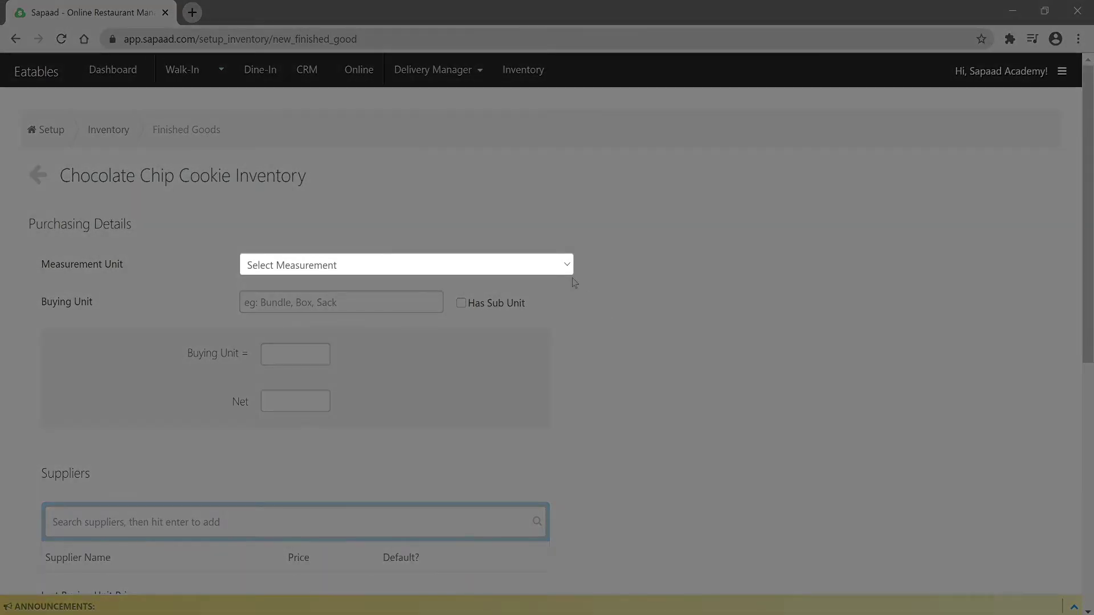
Measure the cookie in Piece, bought by Box with Bundle sub unit: 5, 12, net 60
click(567, 265)
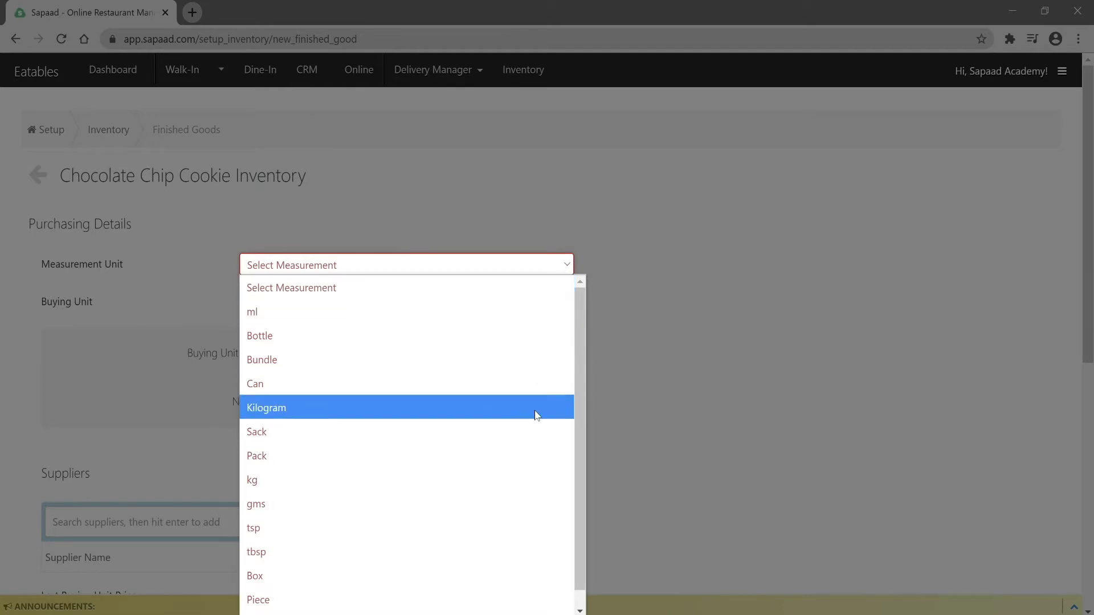
click(518, 599)
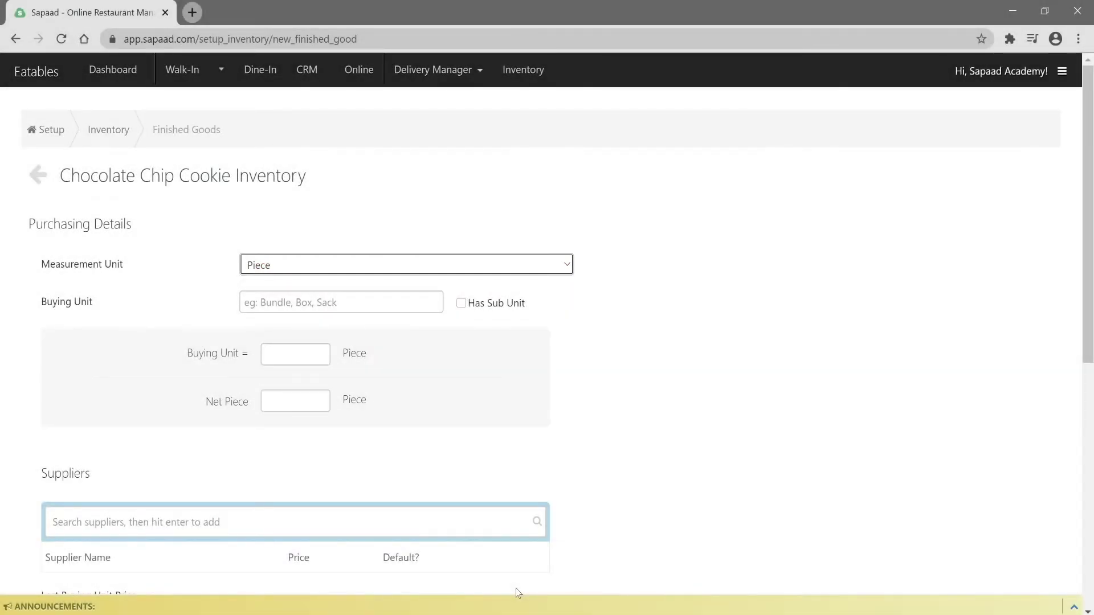
key(Tab)
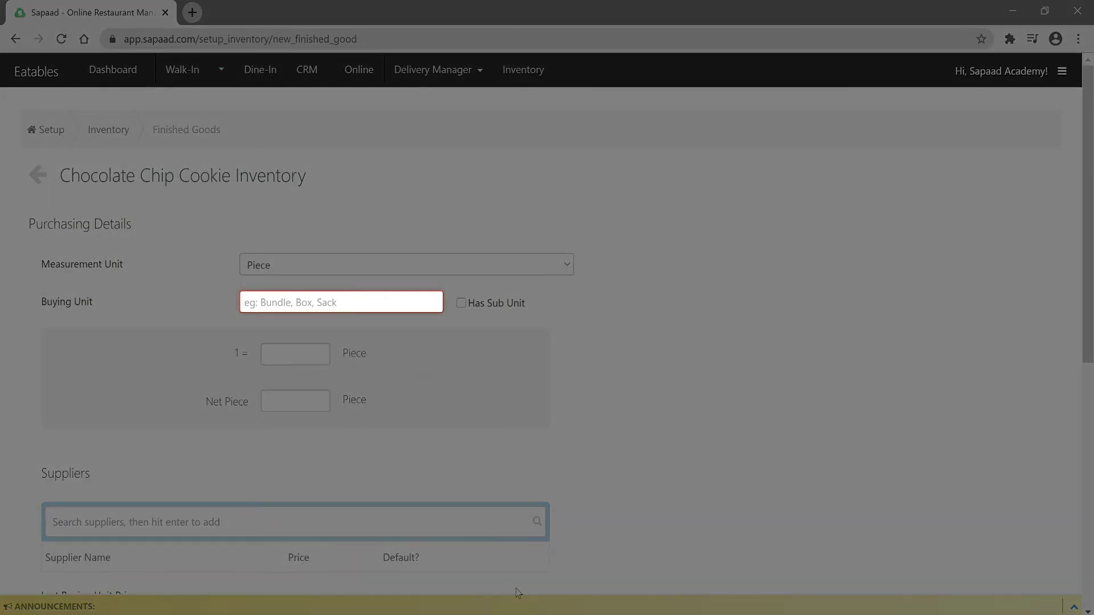
text(Box)
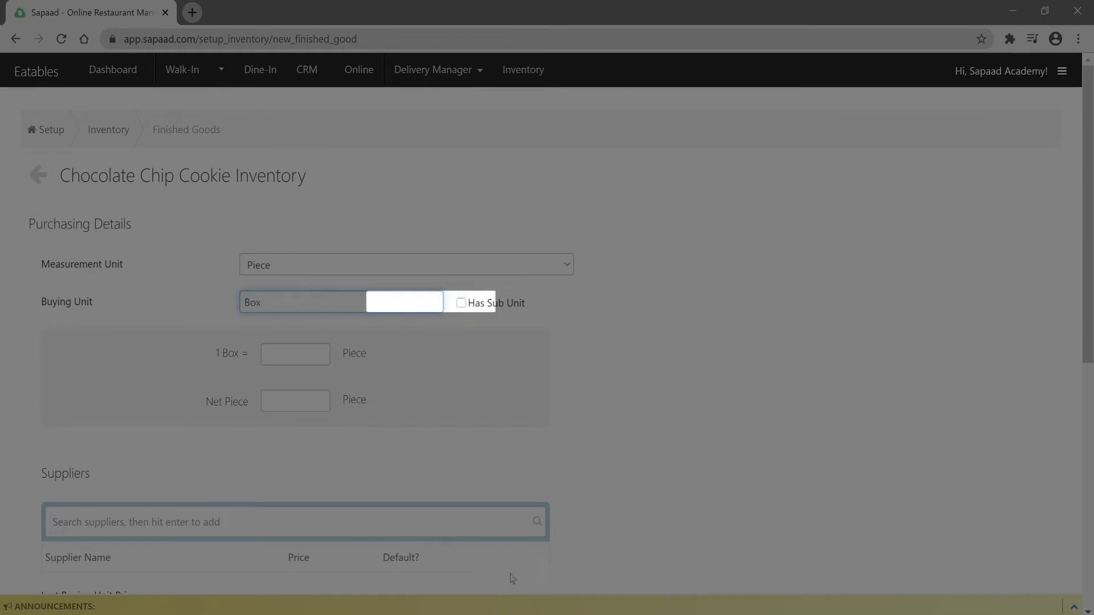
click(461, 304)
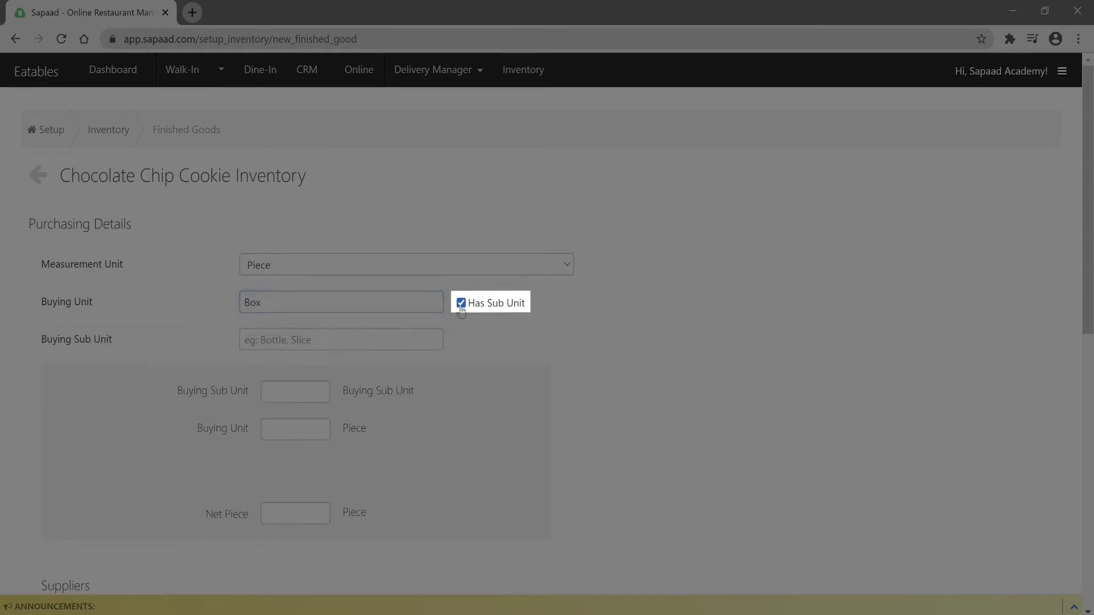
text(Bundle)
key(Tab)
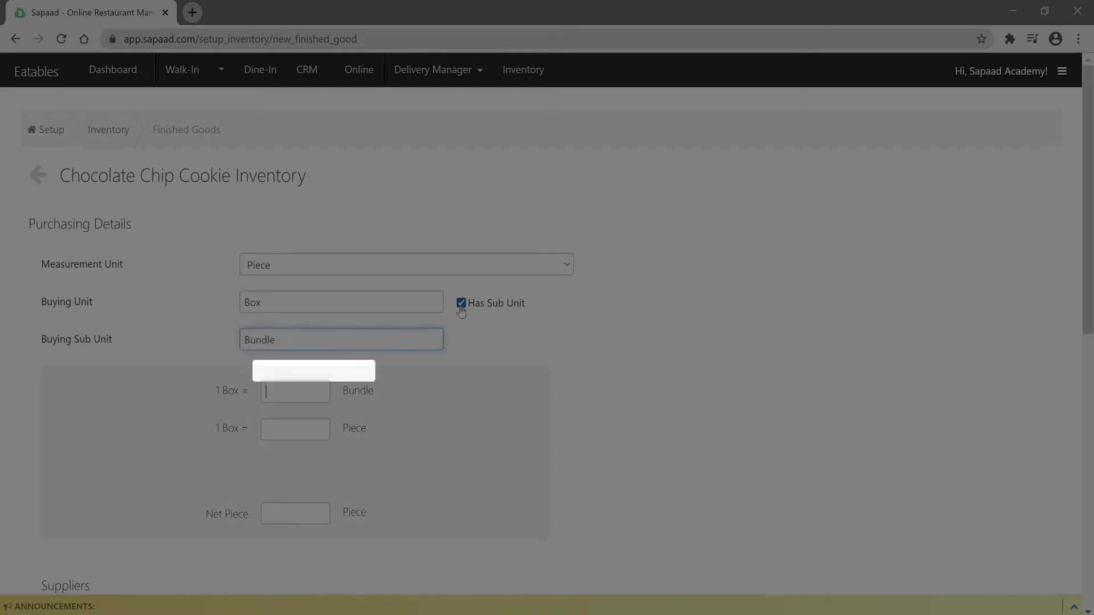
text(5)
key(Tab)
text(12)
key(Tab)
text(6)
scroll(460, 311, down, 5)
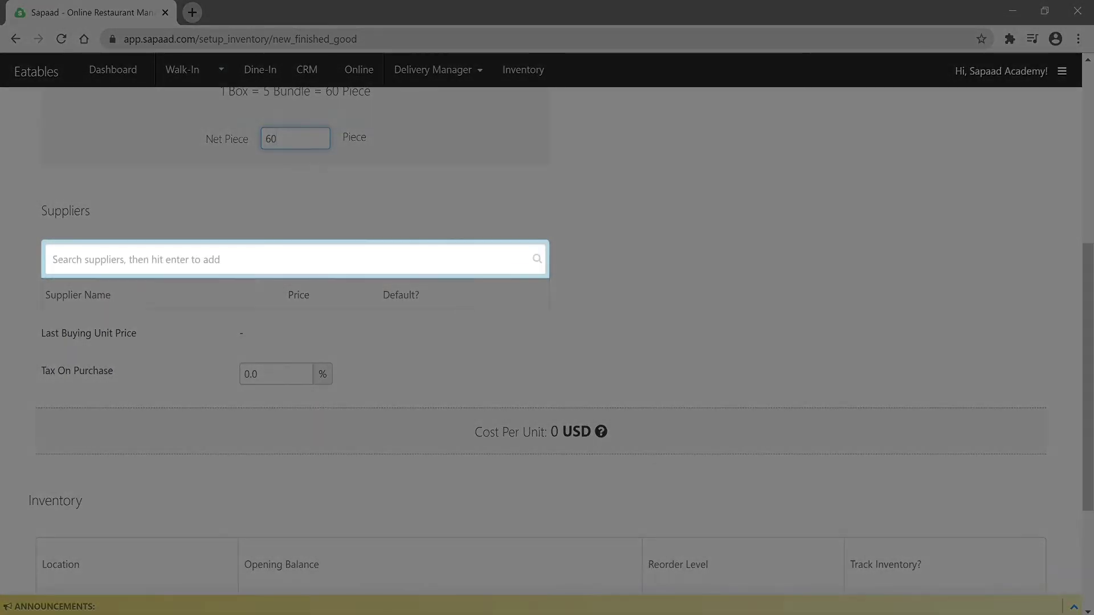
text(Sapaad )
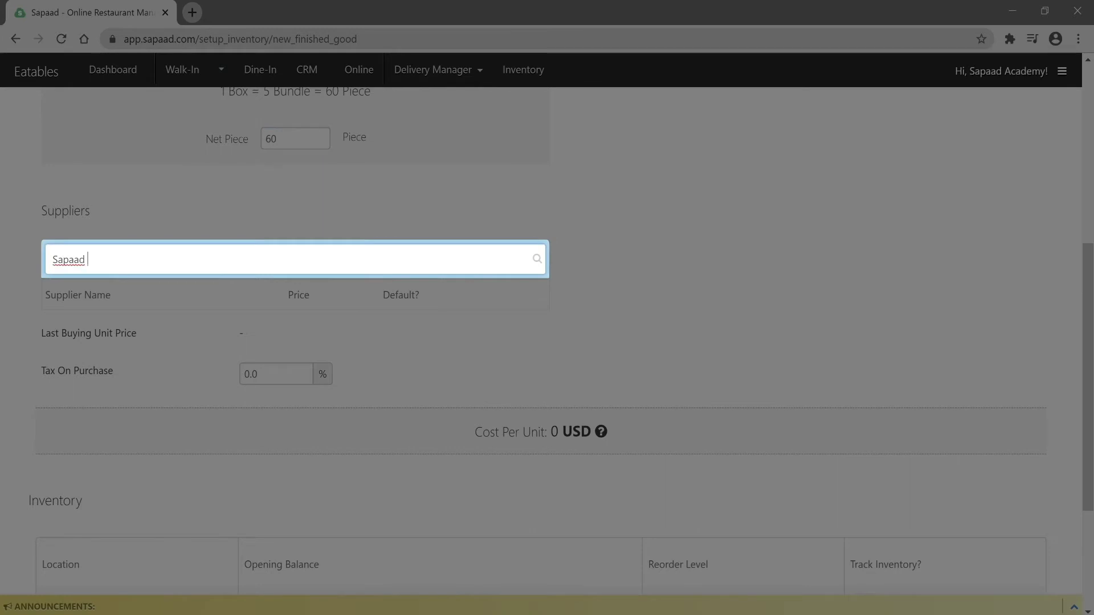
text(Bakery)
Add Sapaad Bakery as the cookie's supplier with a price of 90 USD
key(Return)
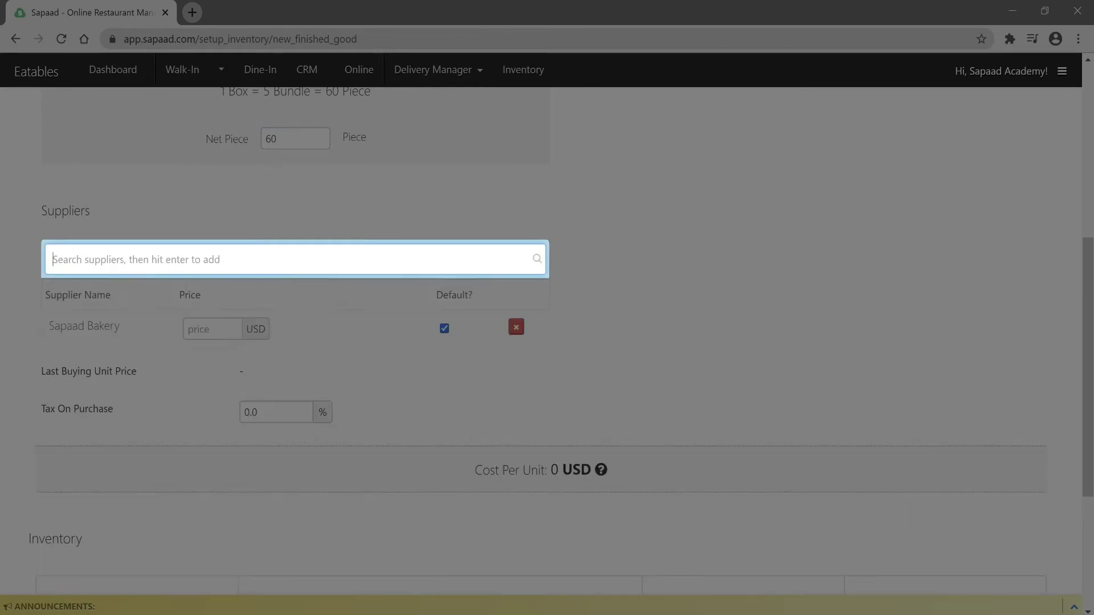
key(Tab)
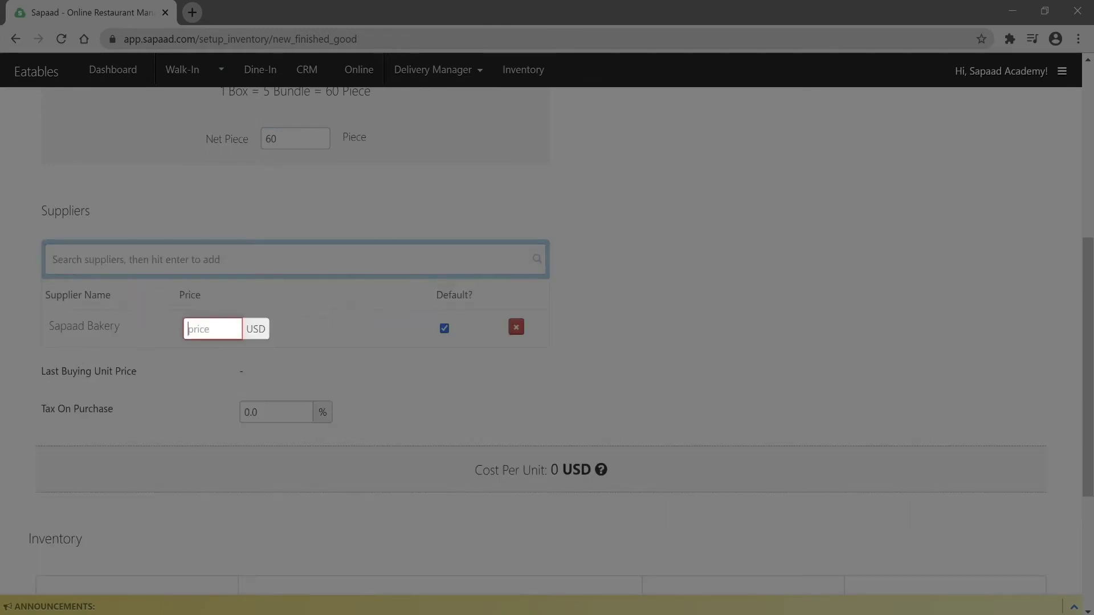
text(90)
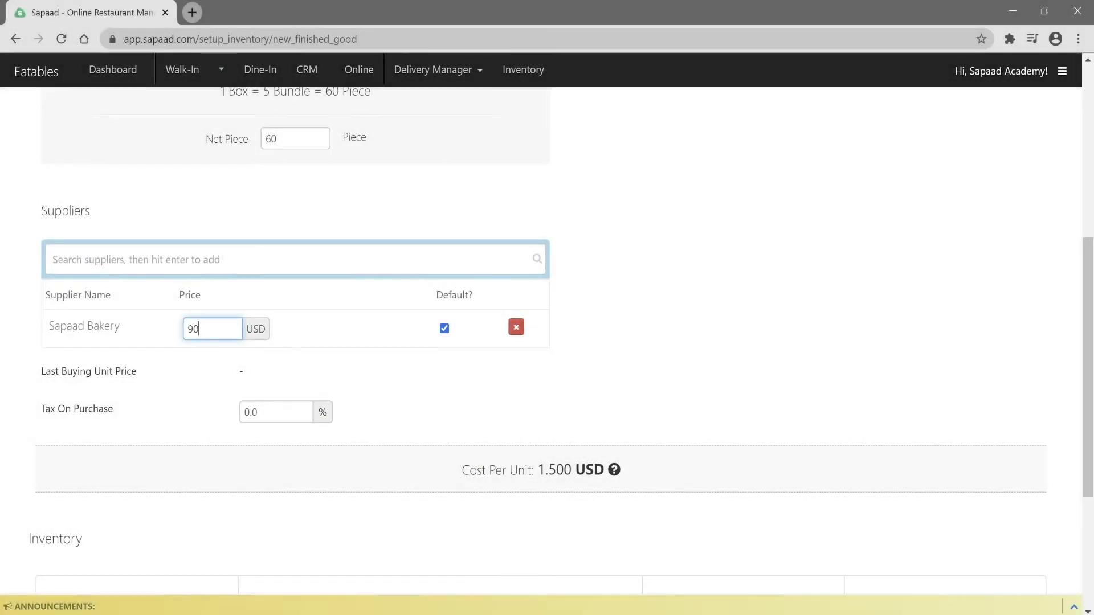
scroll(466, 264, down, 5)
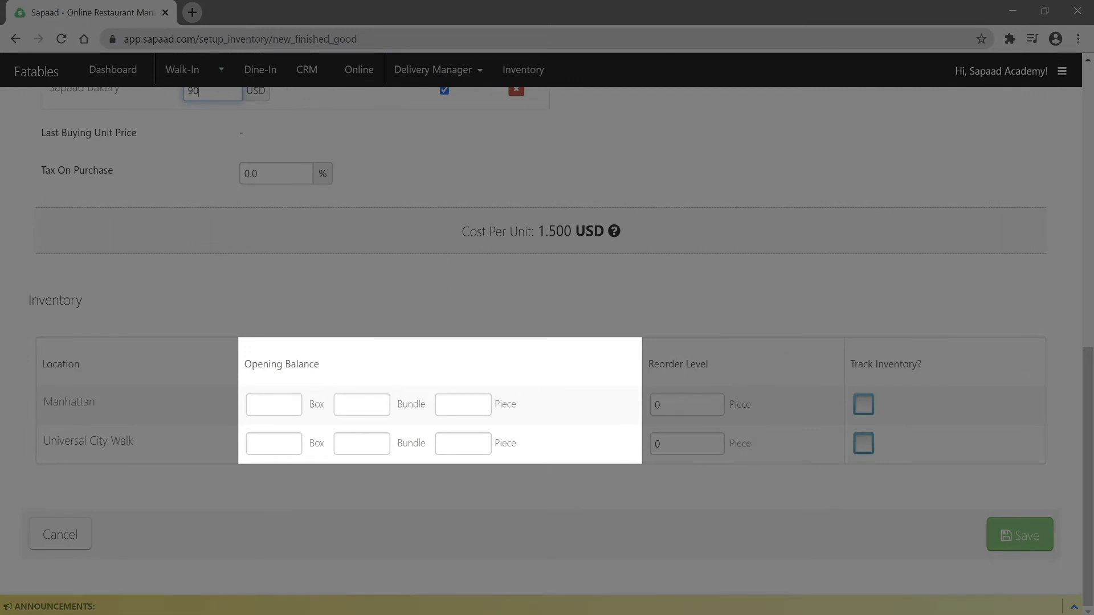
Give Manhattan and Universal City Walk 2-box opening stock and reorder level 30, then save
click(274, 405)
text(2)
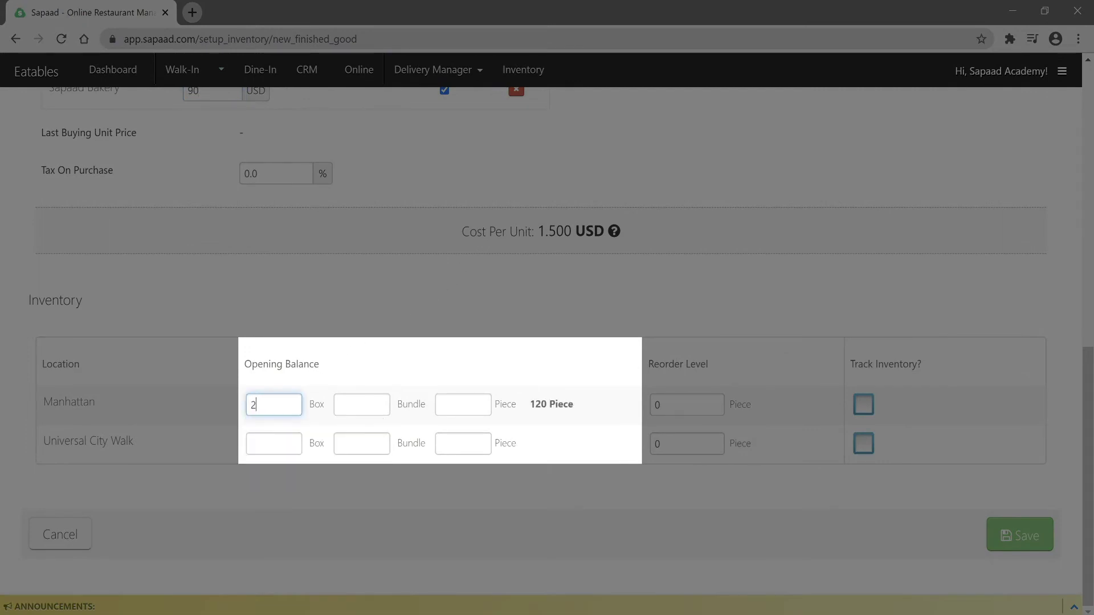
click(274, 443)
text(2)
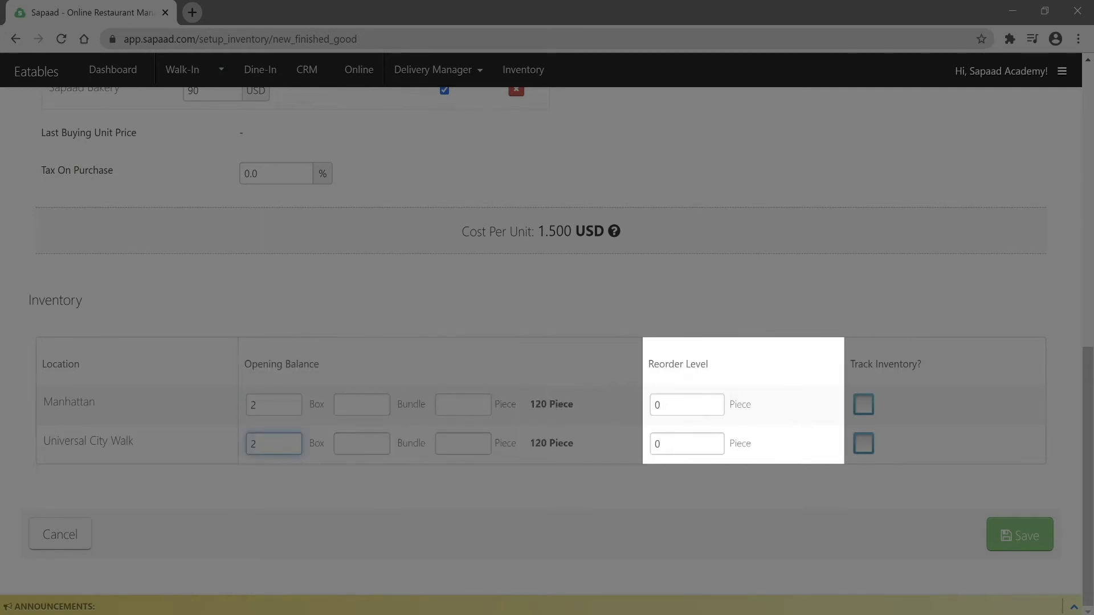
click(686, 405)
text(30)
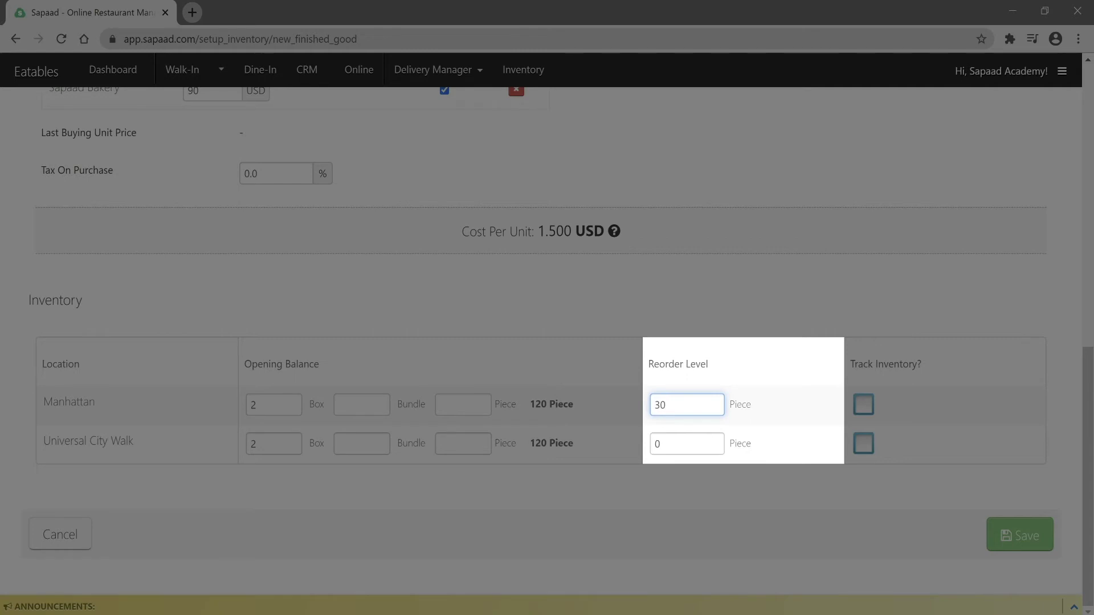
key(Tab)
text(30)
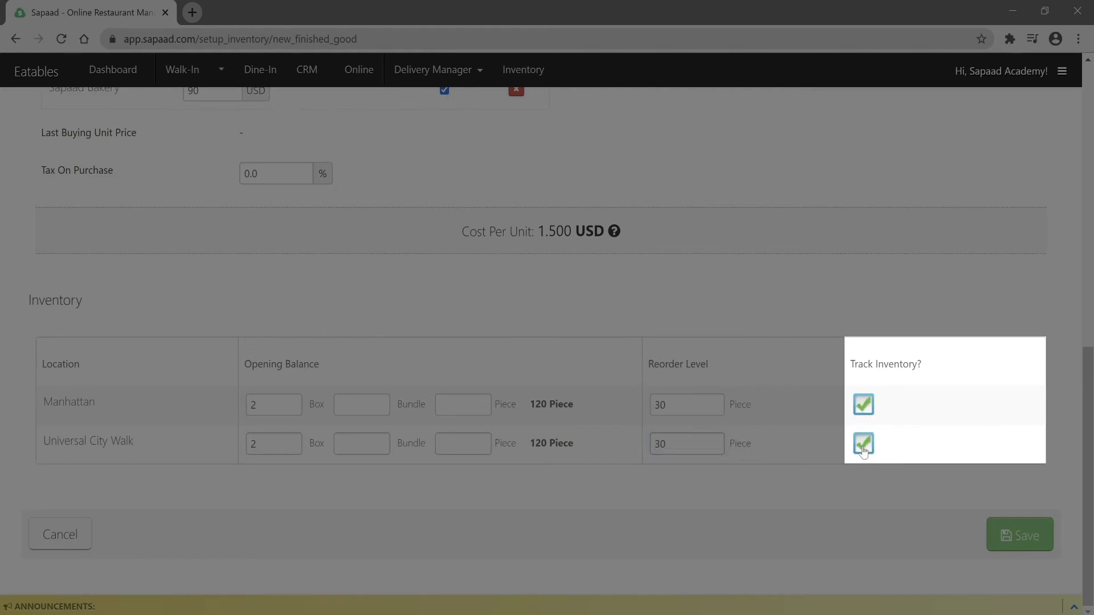
click(1019, 535)
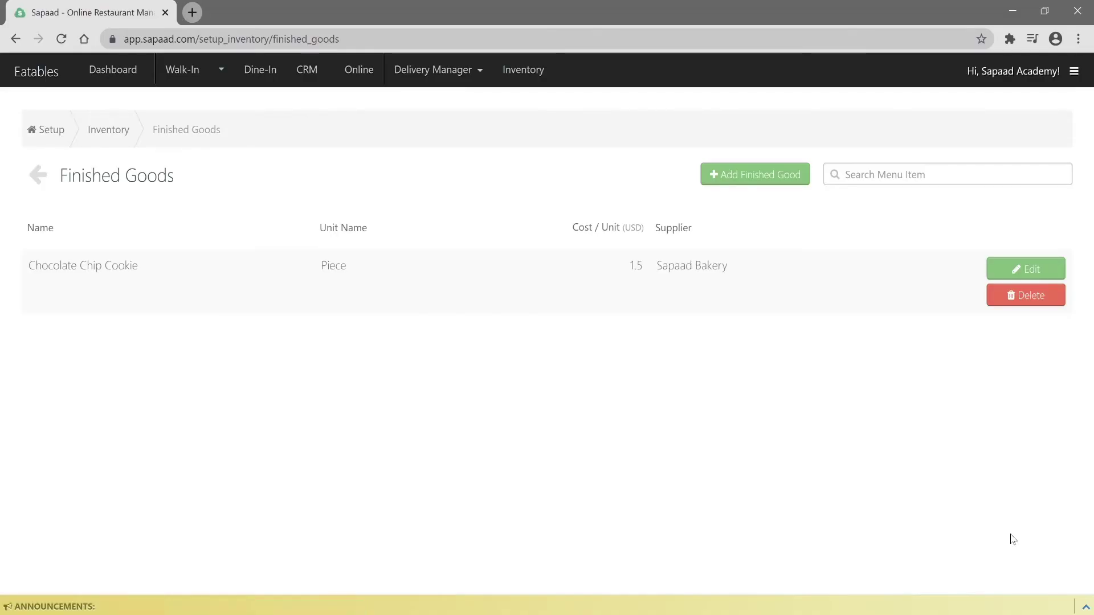
Update Manhattan's General Details in Location Setup with Track stock kept ticked
click(1074, 73)
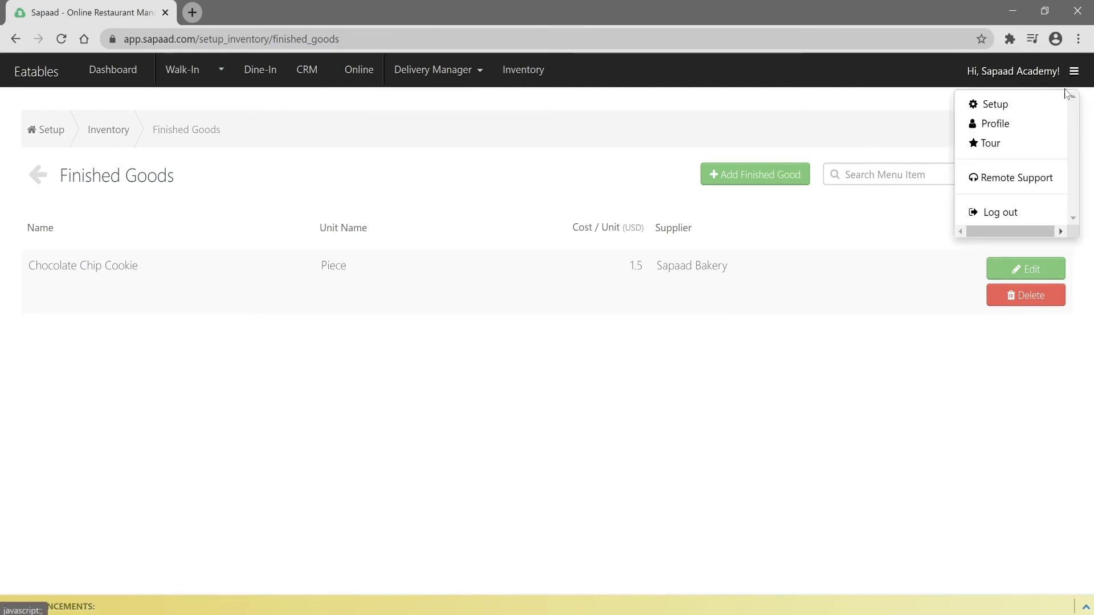
click(996, 105)
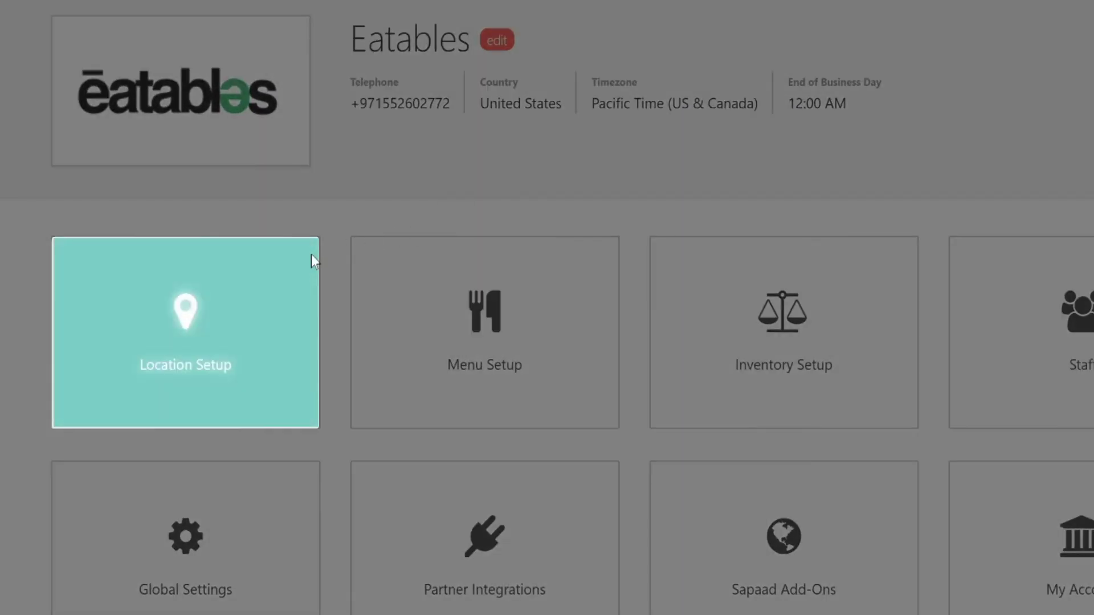
click(311, 254)
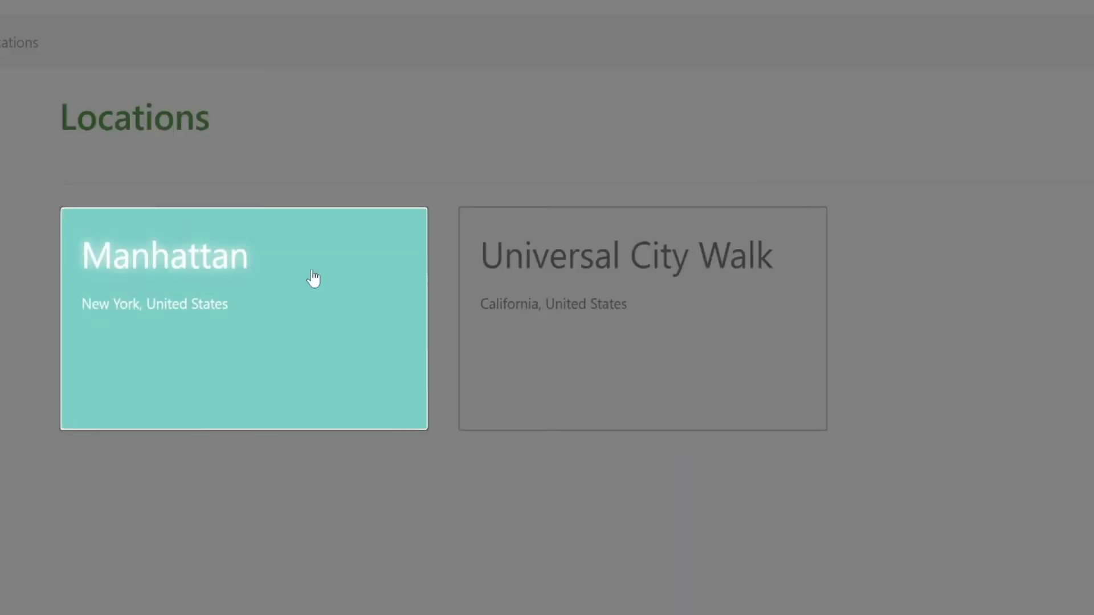
click(314, 277)
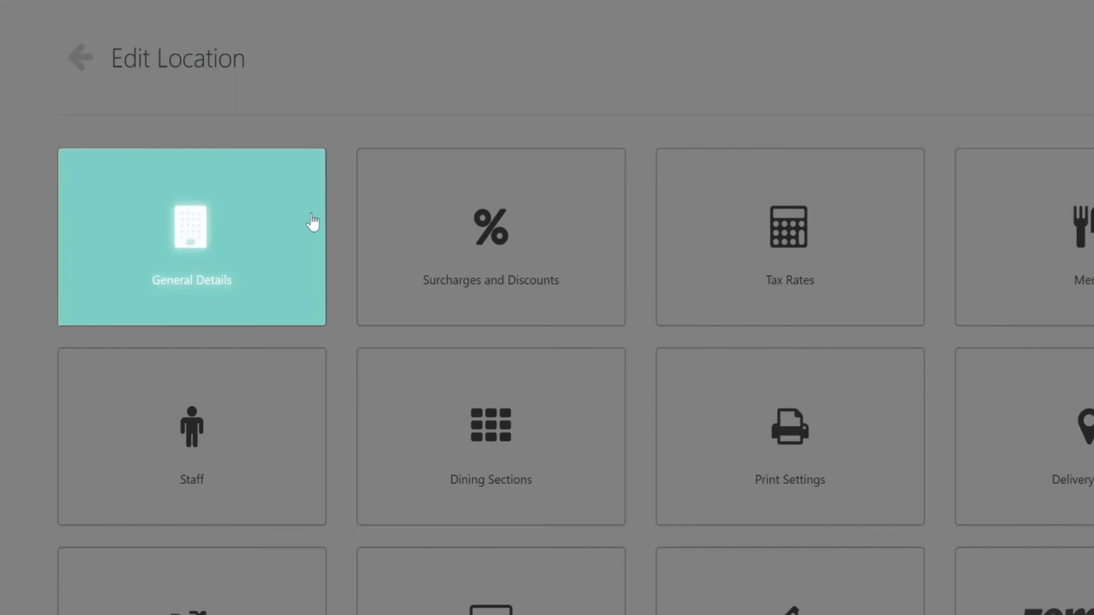
click(313, 223)
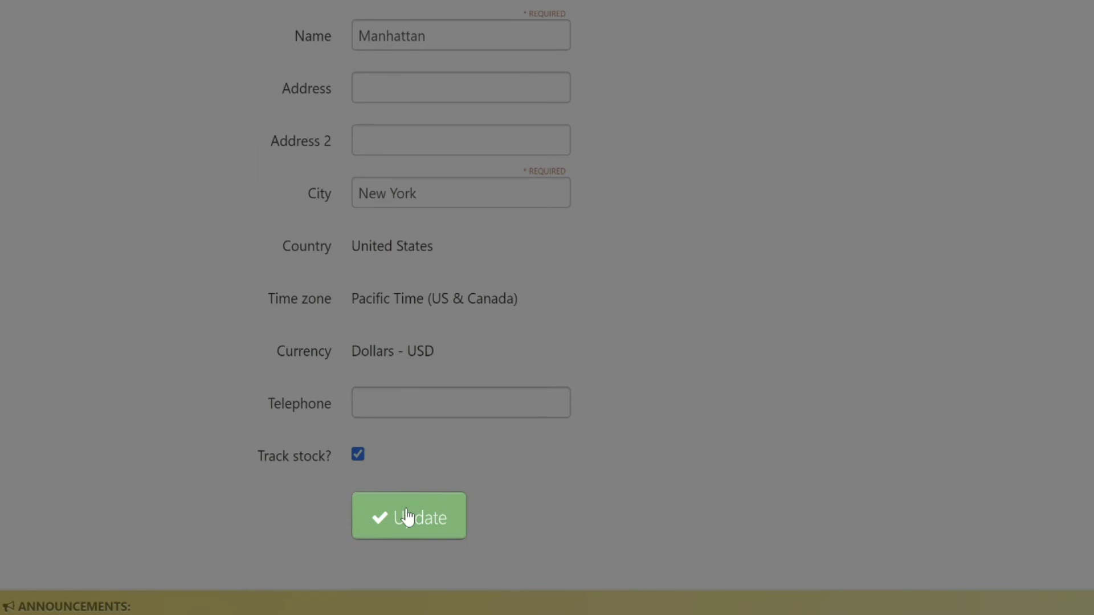
click(409, 518)
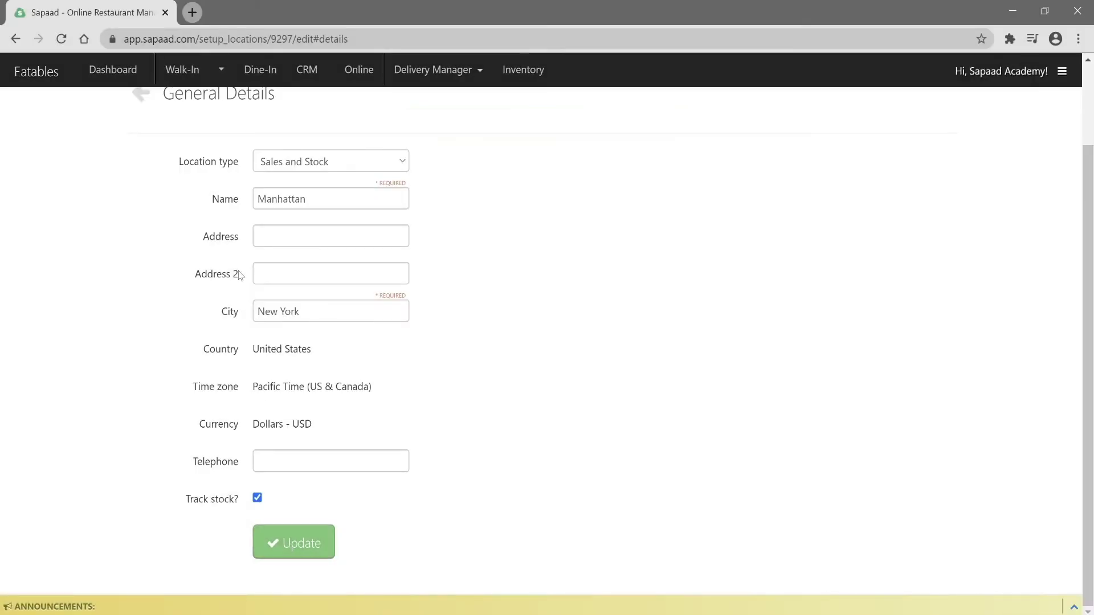
Sell one Chocolate Chip Cookie from Desserts as a walk-in order, paying 5.25 in cash
click(182, 69)
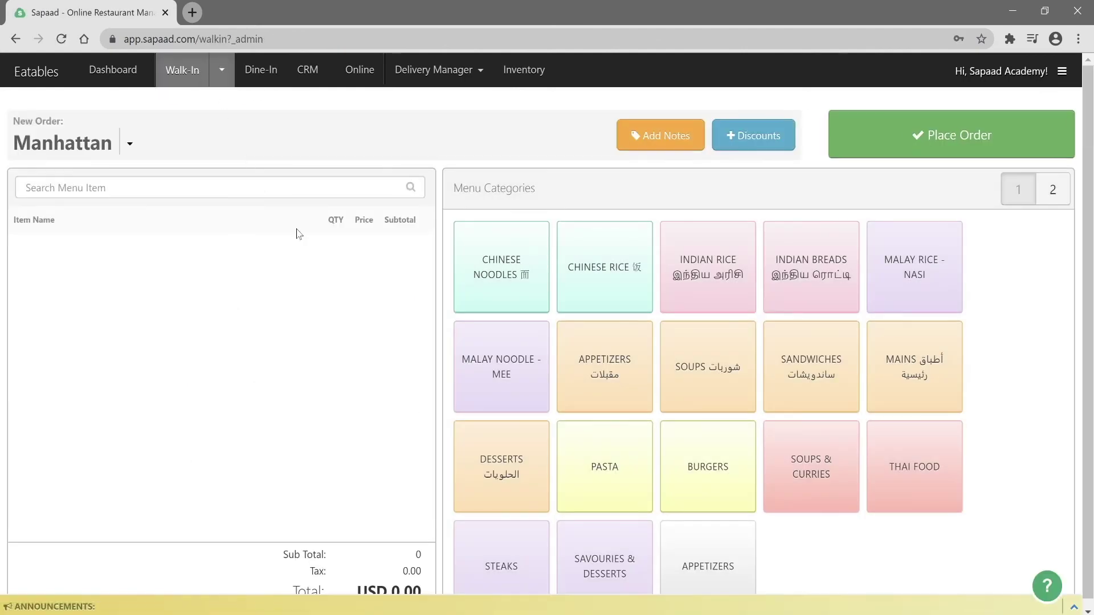
click(502, 461)
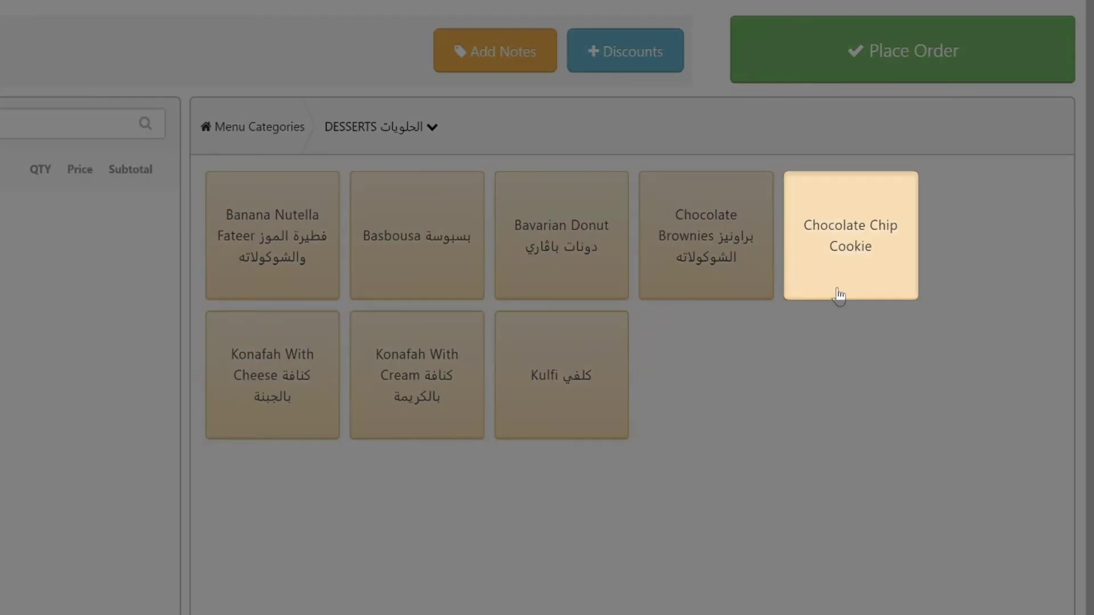
click(914, 291)
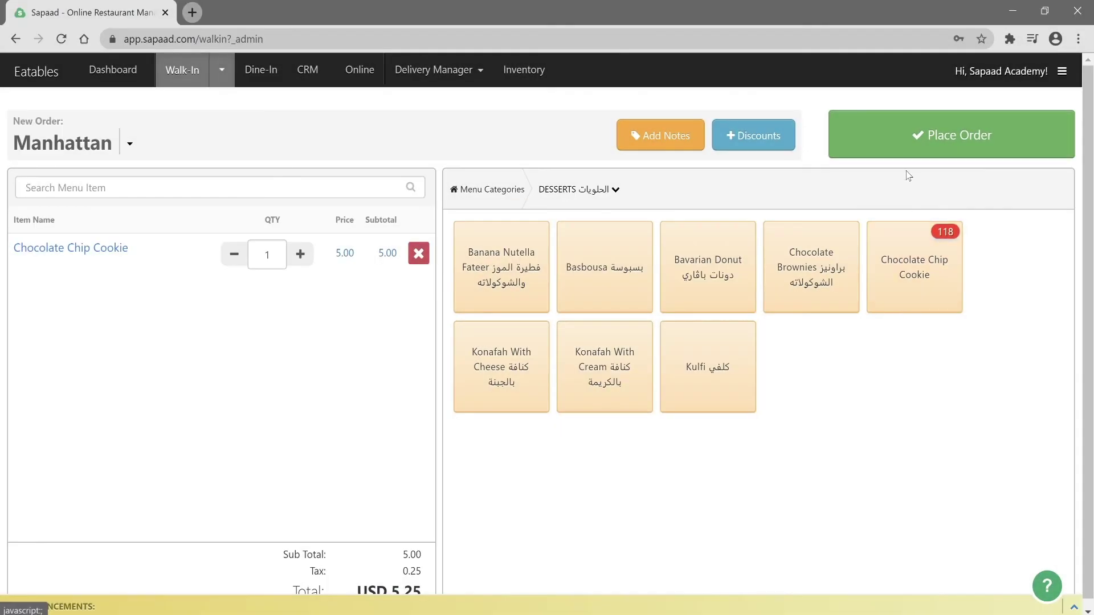
click(907, 149)
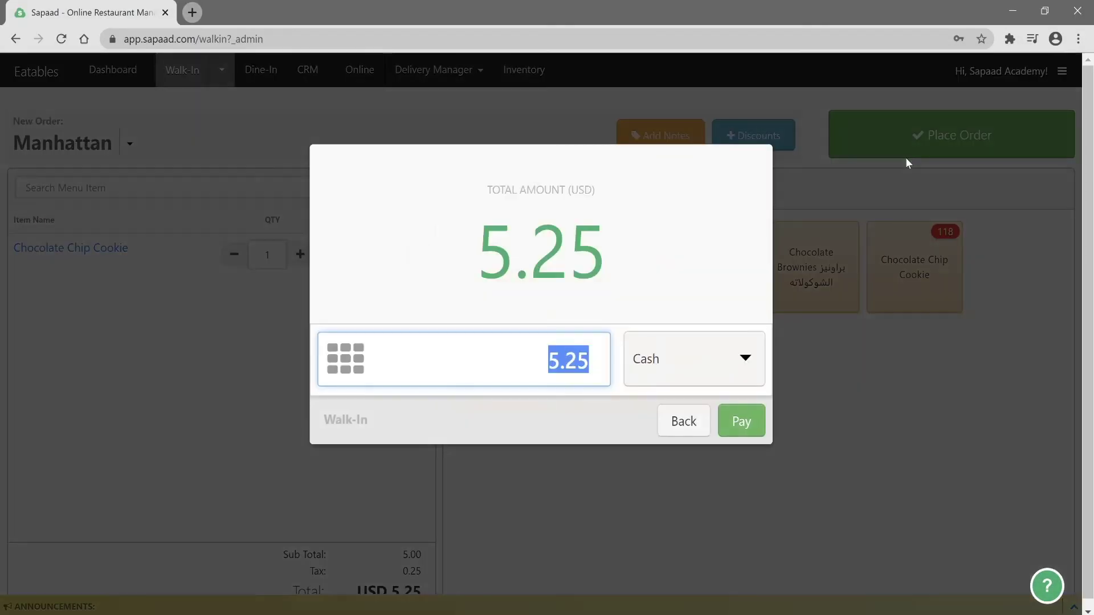
click(741, 422)
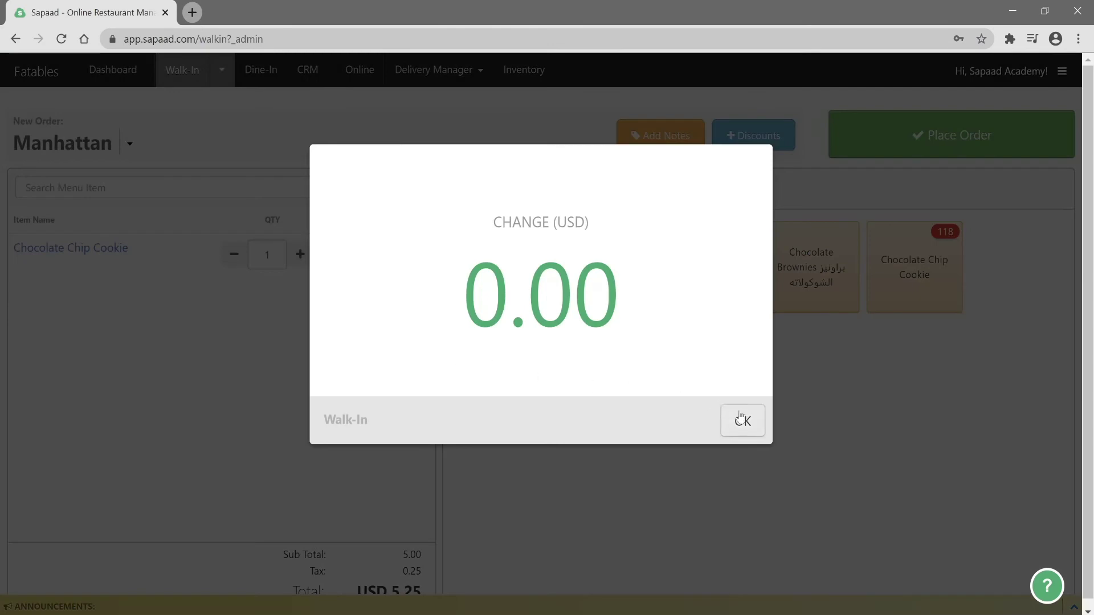
click(743, 421)
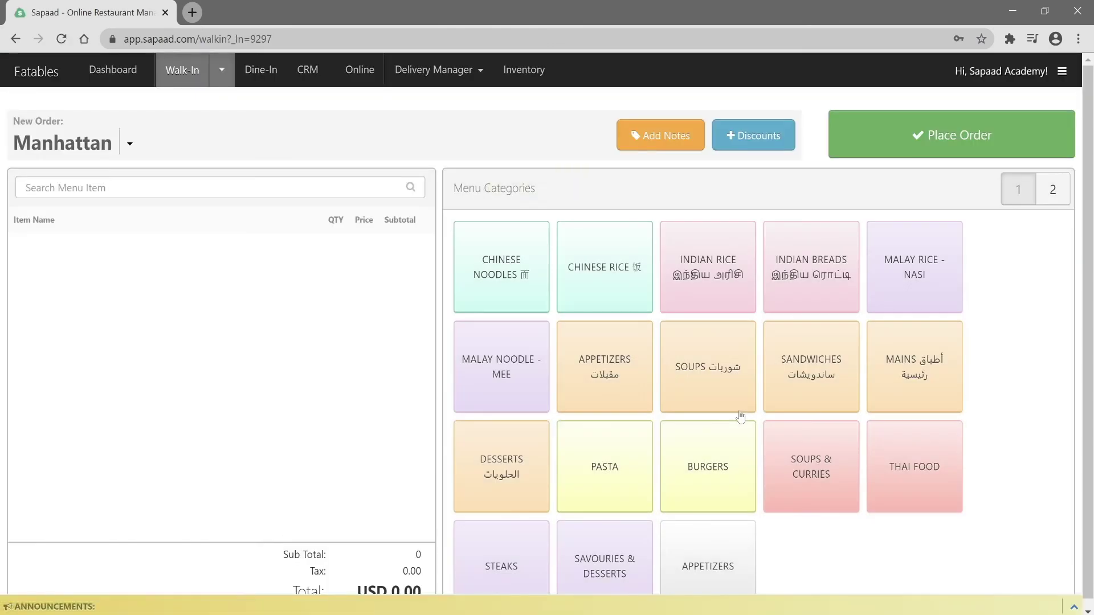